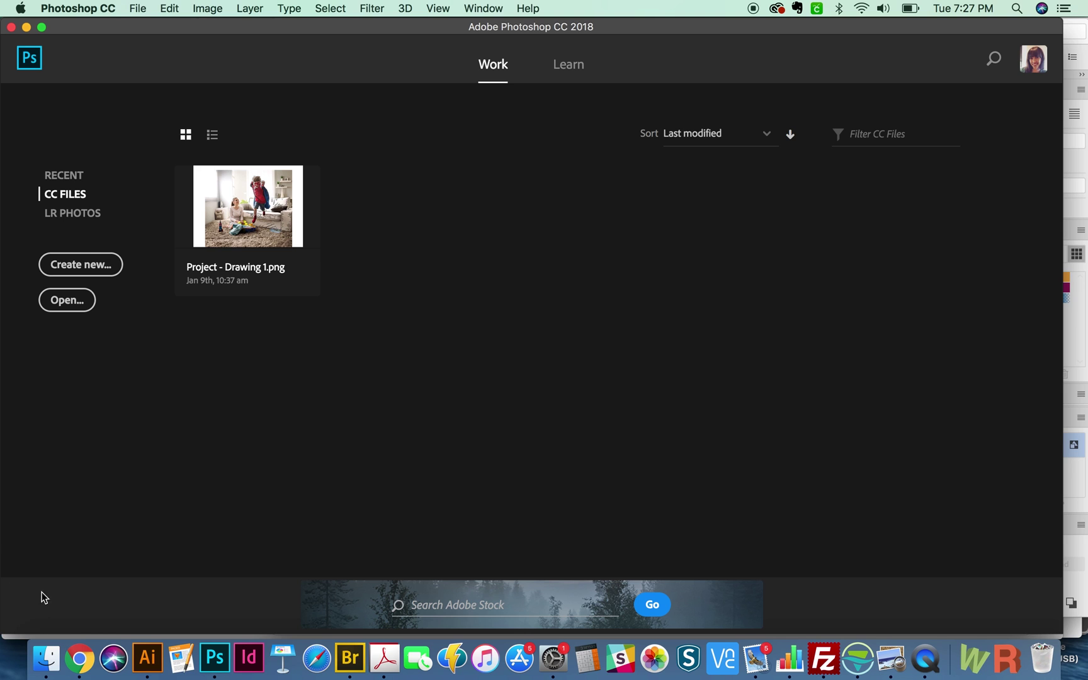
Bring the Finder Downloads folder holding the blocks photo to the front.
click(47, 659)
Open the LOVE blocks JPEG in Photoshop, zoom in on the L and O blocks, and select the Pen tool.
mouse_move(213, 111)
mouse_down()
mouse_move(345, 117)
mouse_move(278, 115)
mouse_move(213, 675)
mouse_up()
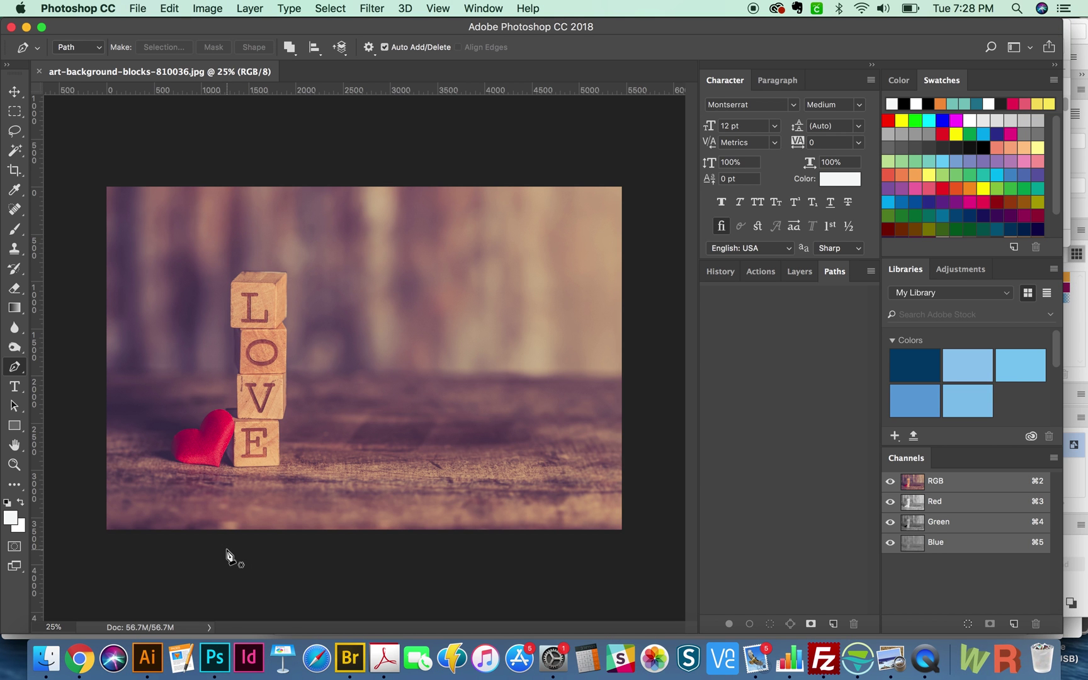
key(z)
drag(231, 338, 344, 304)
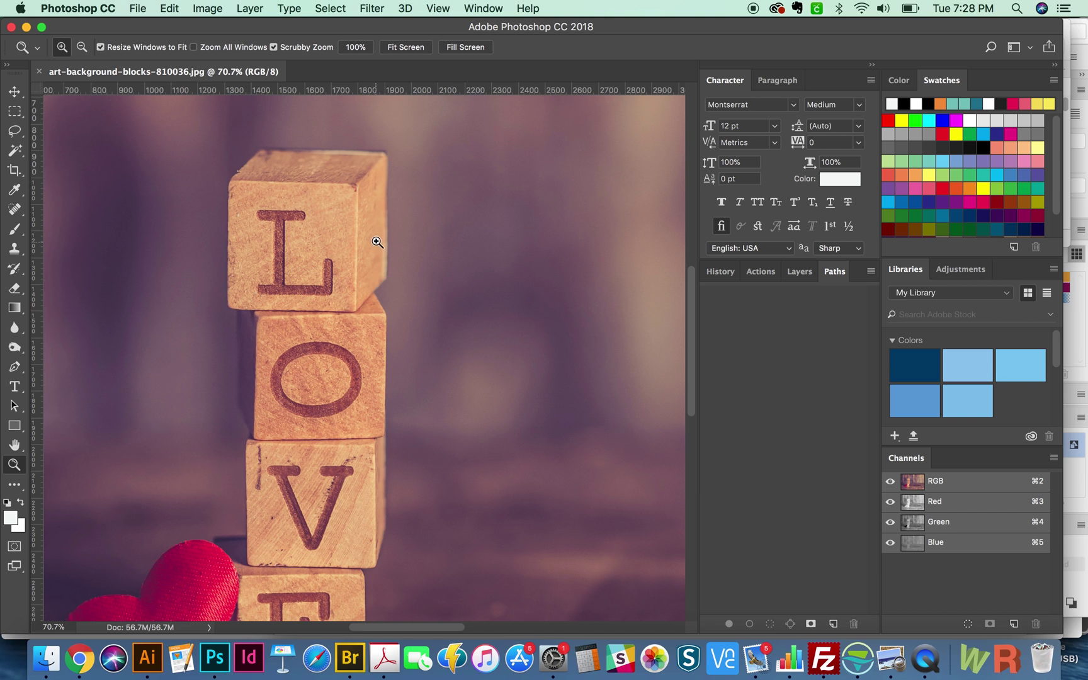
key(super+minus)
scroll(365, 389, left, 2)
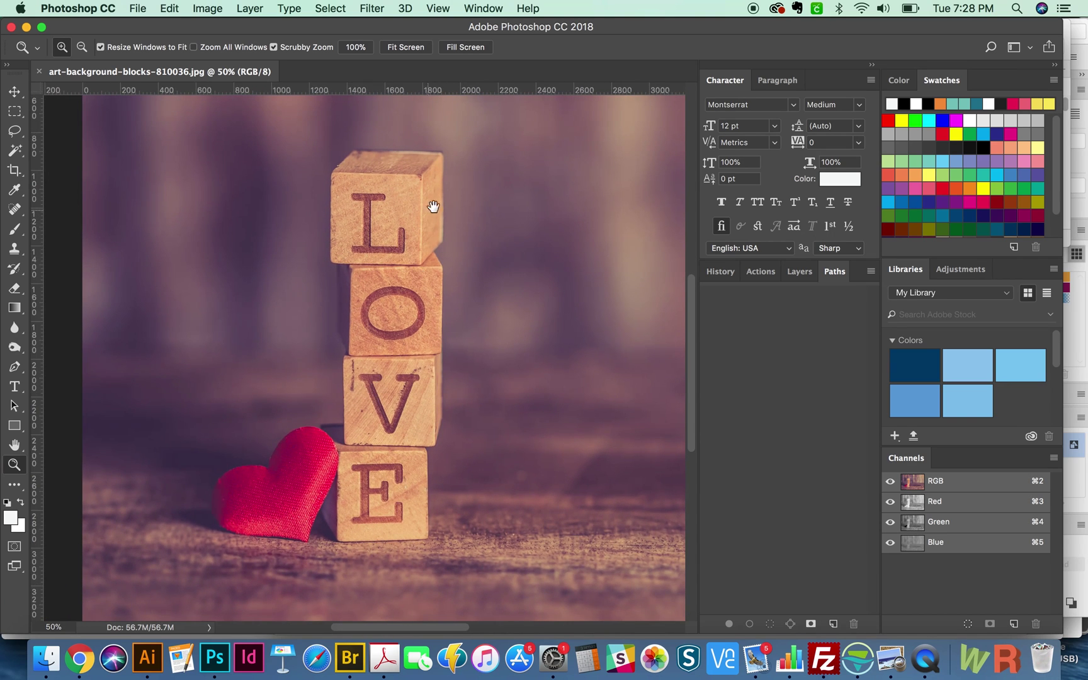
drag(378, 491, 450, 243)
mouse_move(481, 133)
mouse_down()
mouse_move(301, 297)
mouse_move(473, 241)
mouse_up()
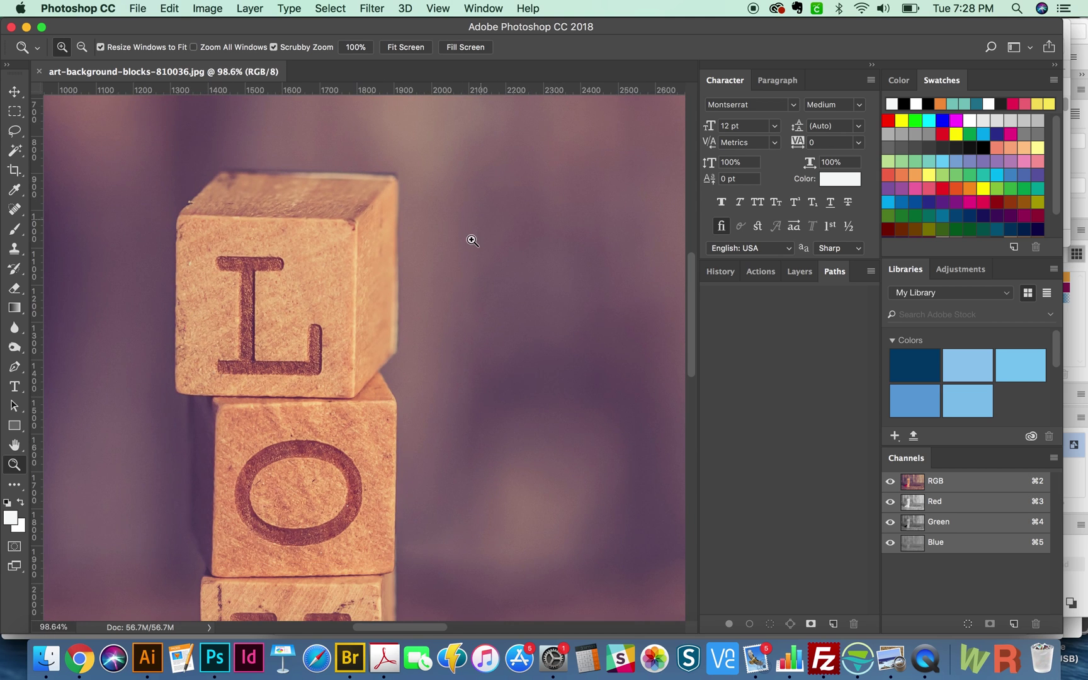
key(p)
Trace the L block's right, top and left edges down the O block's left side.
click(396, 353)
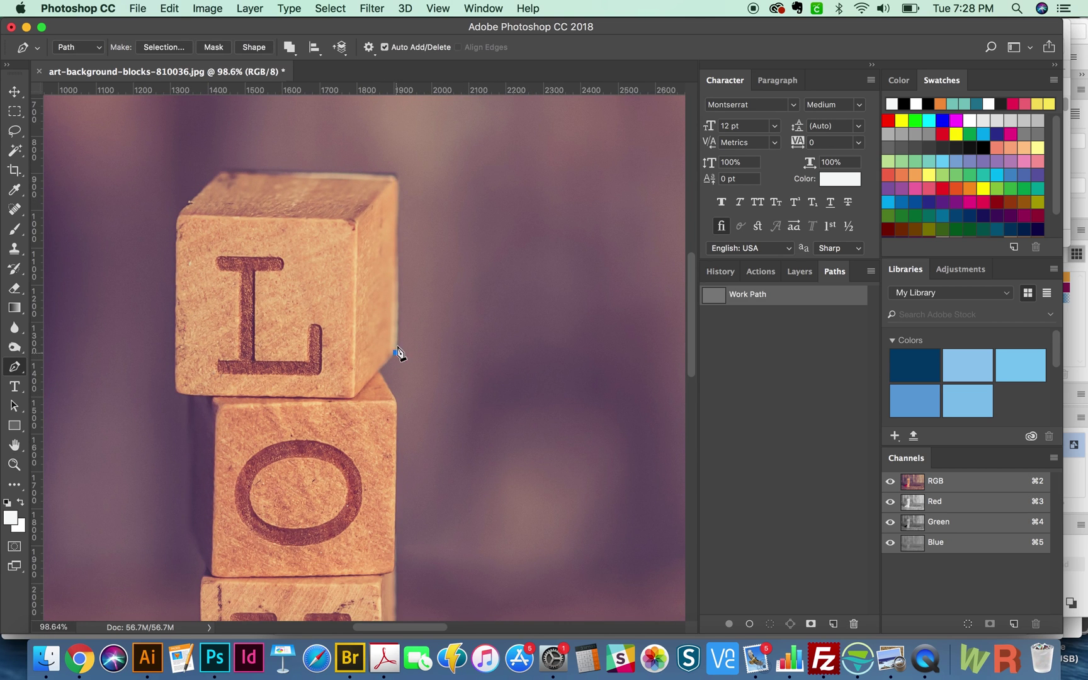
click(395, 180)
click(223, 174)
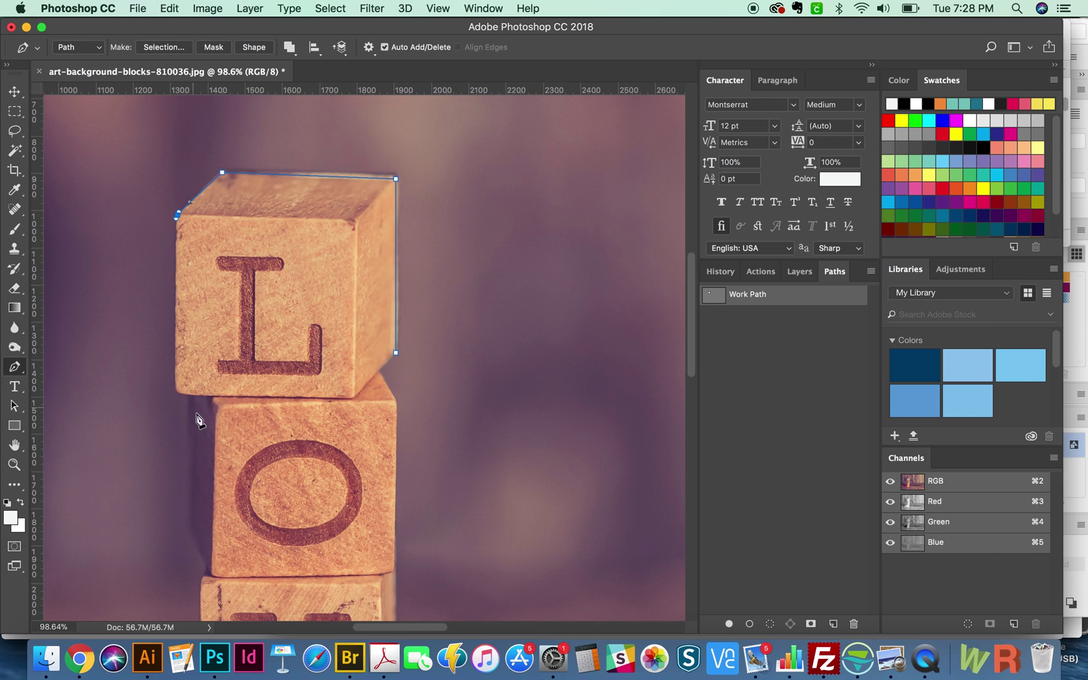
click(175, 382)
drag(188, 396, 204, 397)
click(189, 530)
scroll(247, 609, down, 10)
Extend the path toward the V block and around the red heart's lobe and bottom.
click(247, 375)
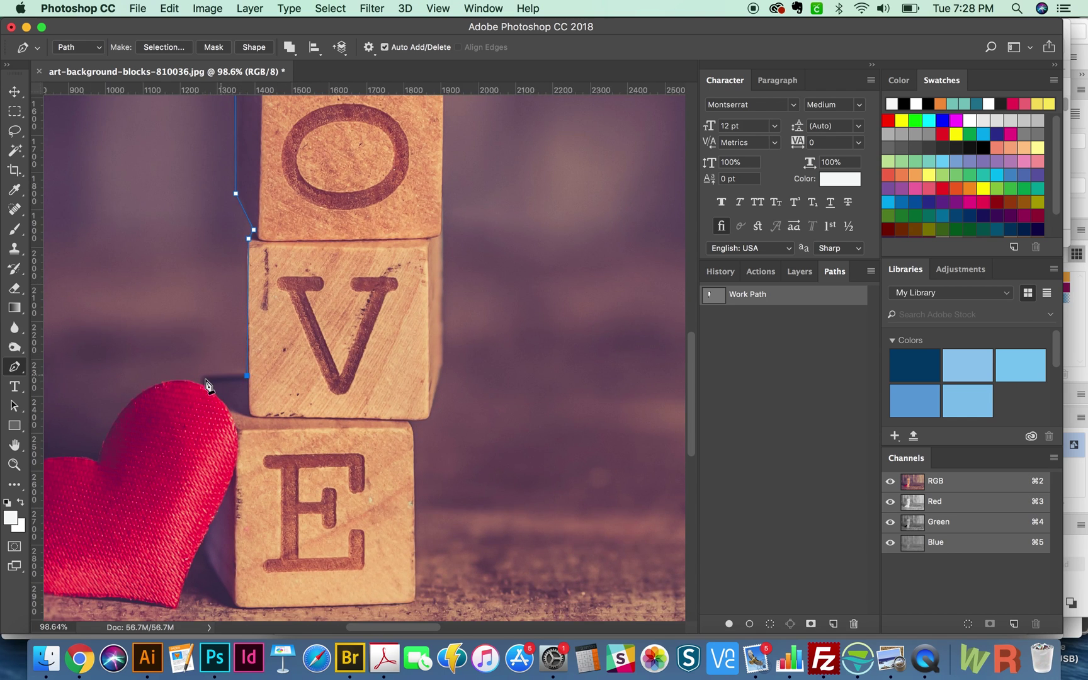
click(202, 378)
drag(122, 412, 86, 460)
scroll(196, 435, left, 5)
scroll(195, 435, down, 2)
click(269, 413)
drag(166, 448, 133, 511)
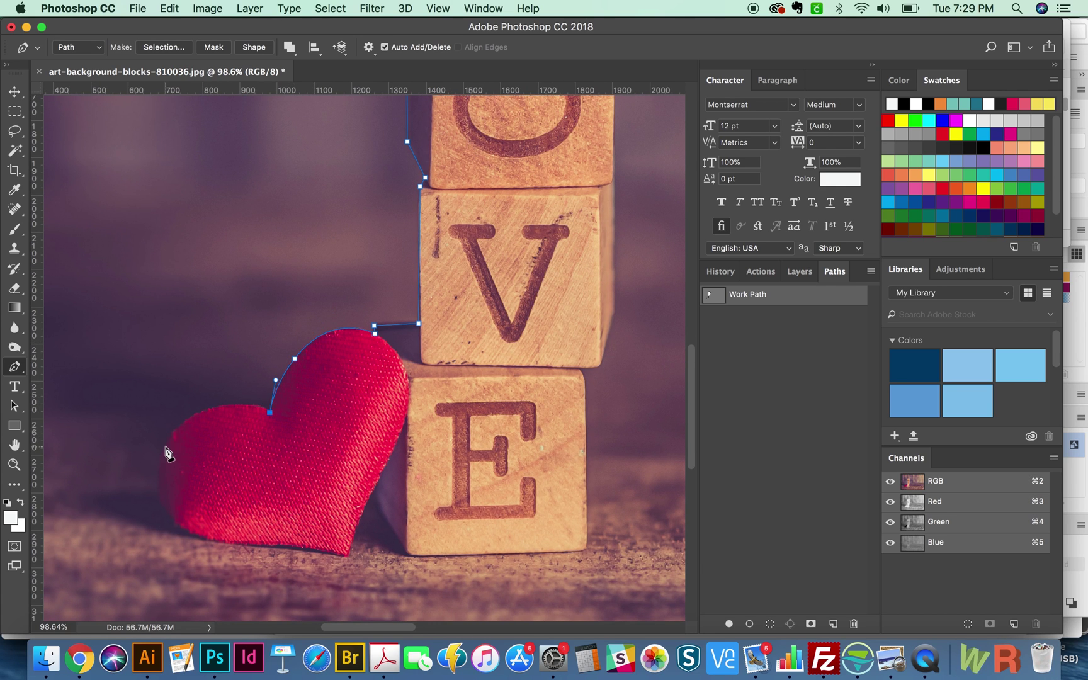
click(234, 543)
click(342, 554)
Trace the E block's outline upward with corner anchors.
click(372, 493)
click(407, 554)
click(583, 550)
click(587, 464)
click(581, 372)
click(599, 364)
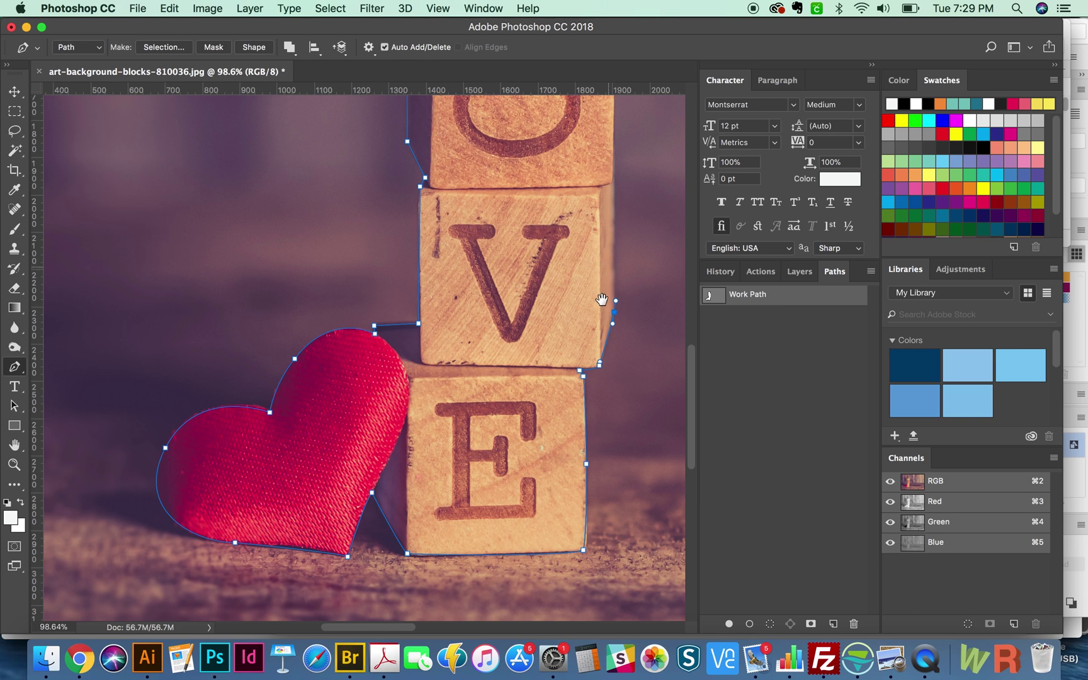
Pan up and add an anchor at the O block's top-right corner.
drag(618, 292, 533, 480)
click(528, 187)
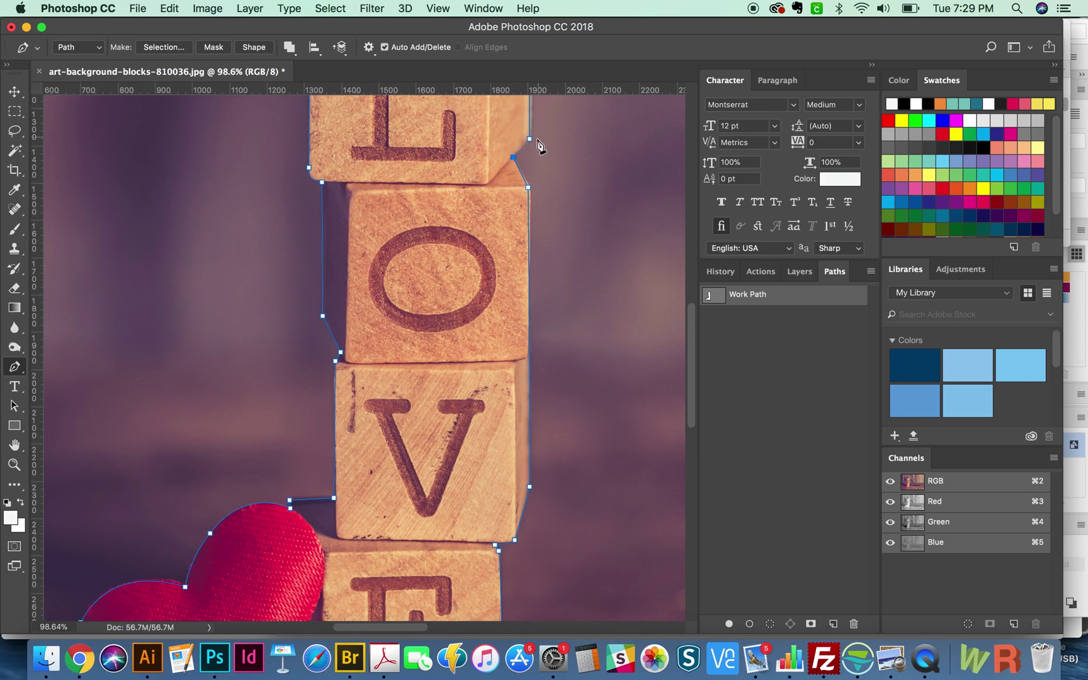
drag(530, 153, 459, 327)
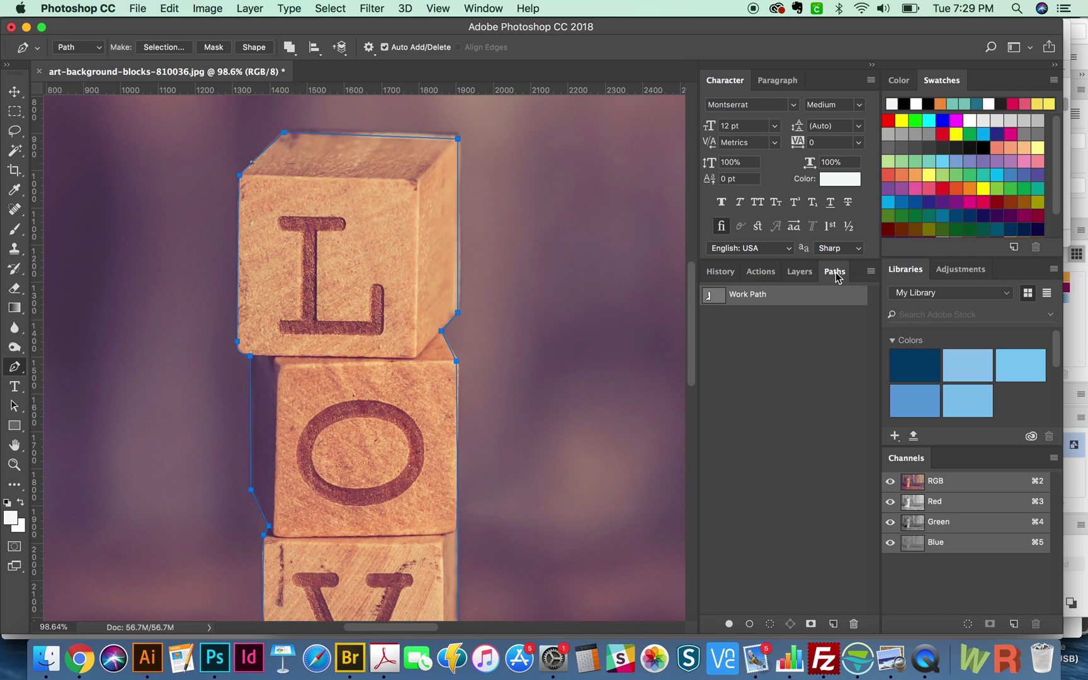
click(483, 9)
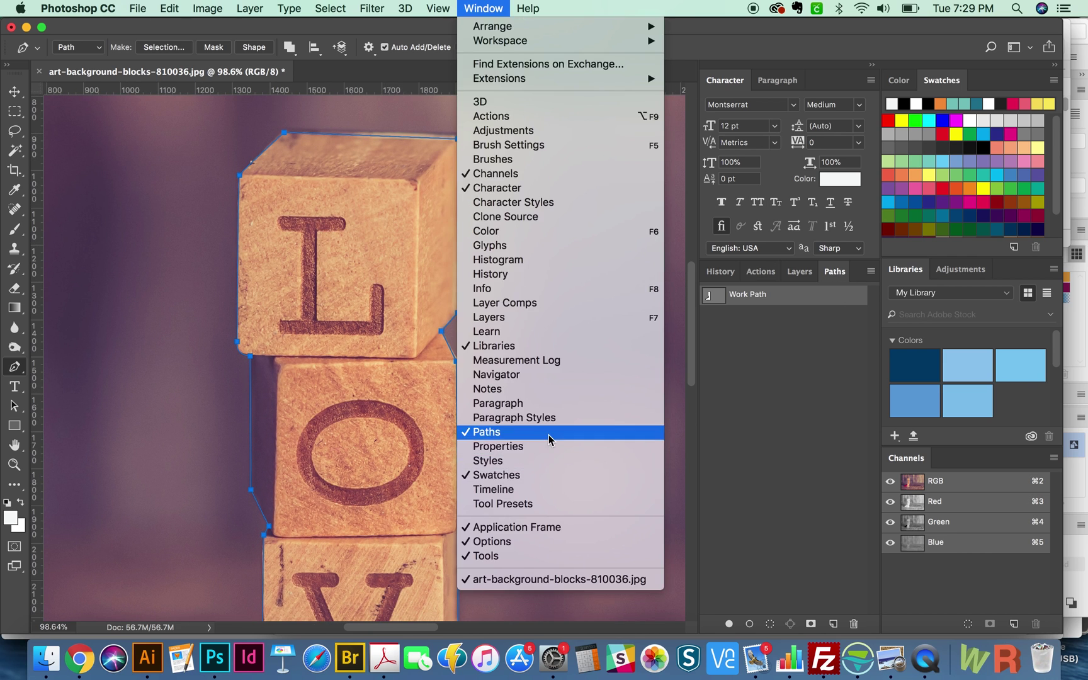
Save the traced work path as 'Path 1' in the Paths panel.
click(817, 364)
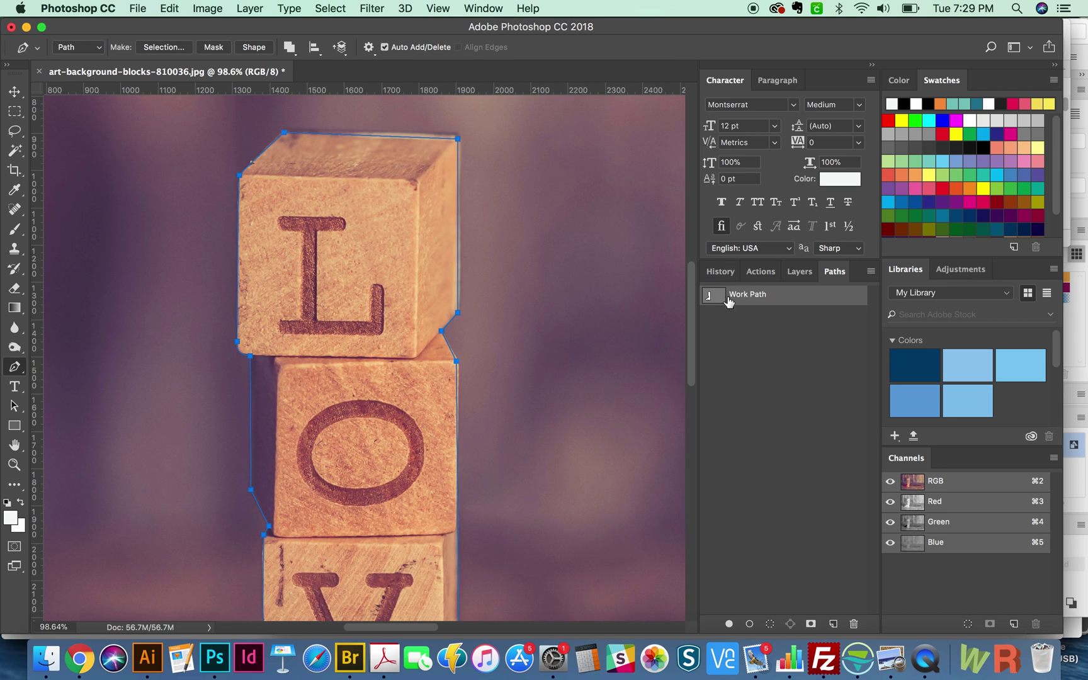
double_click(749, 296)
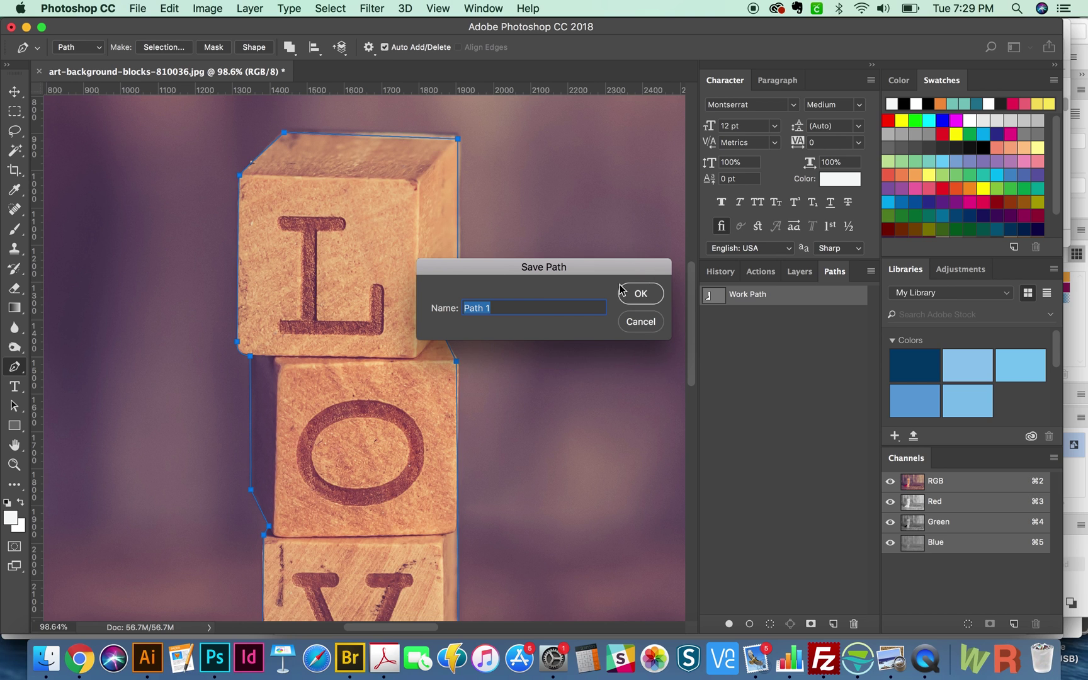
click(641, 294)
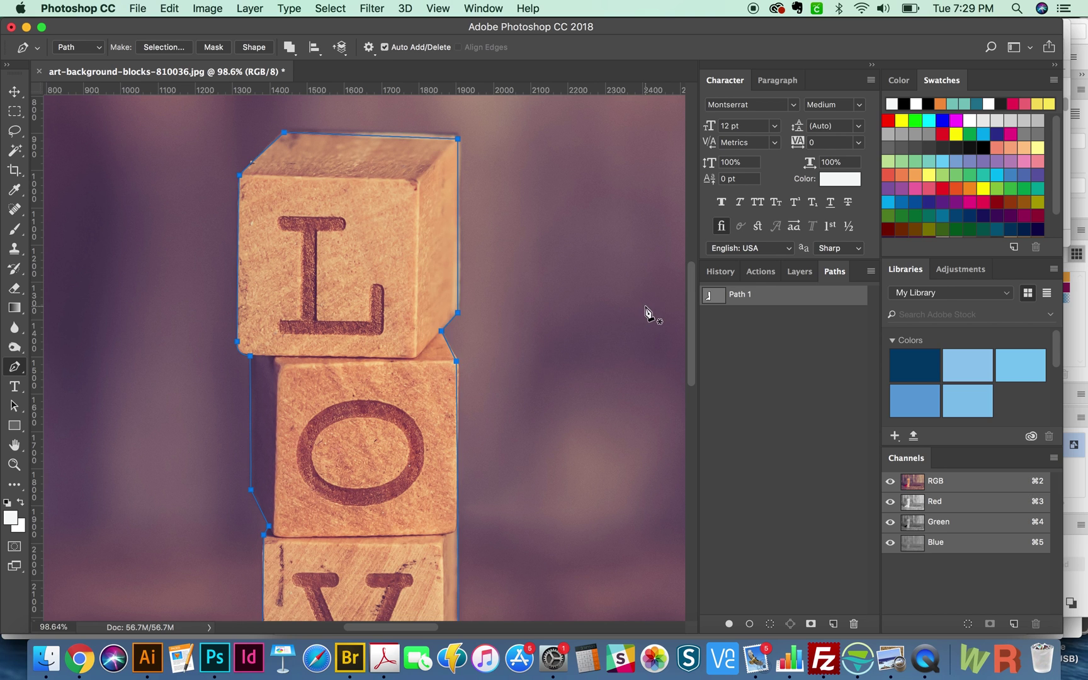
click(872, 271)
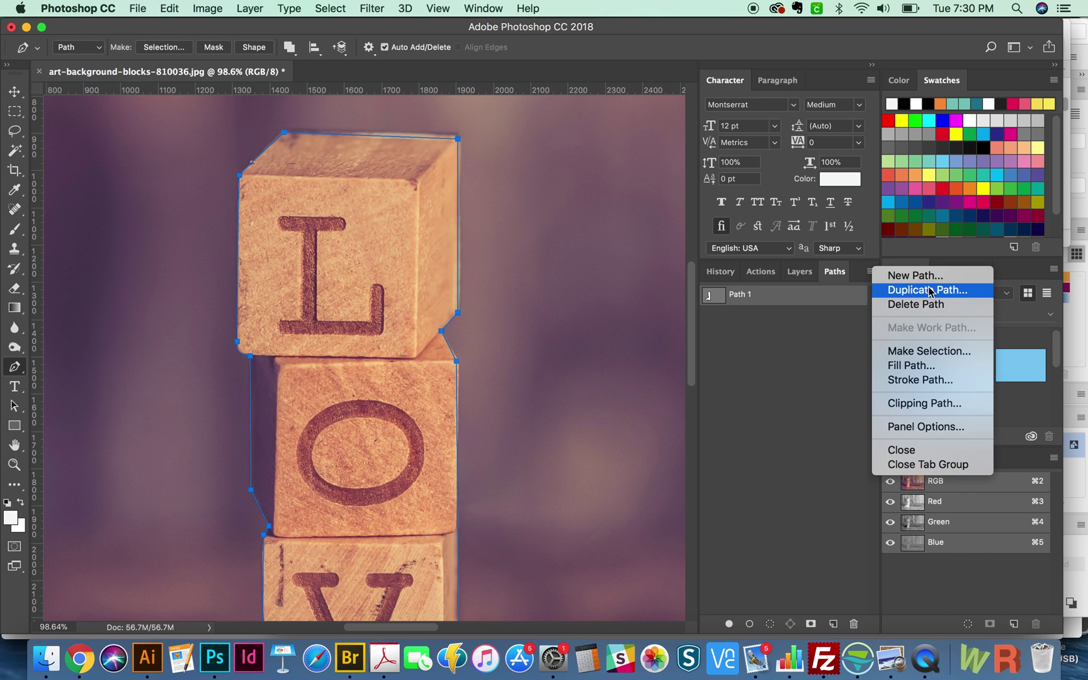
Make Path 1 the clipping path, fit the photo on screen, and save the JPEG.
click(939, 417)
click(579, 293)
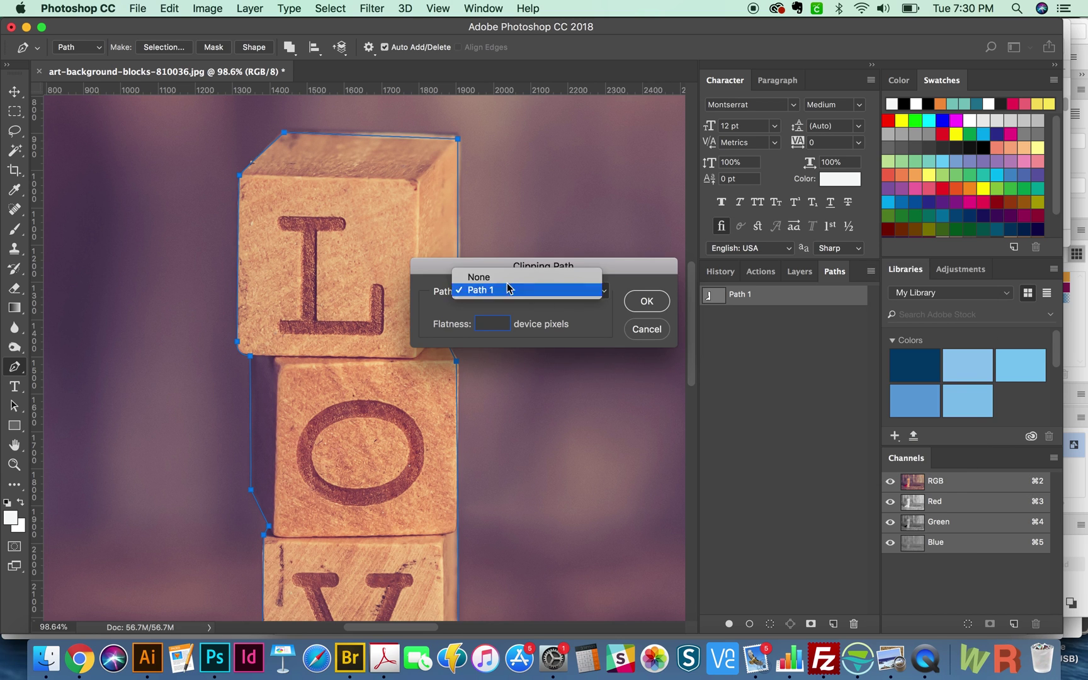
click(515, 294)
text(2)
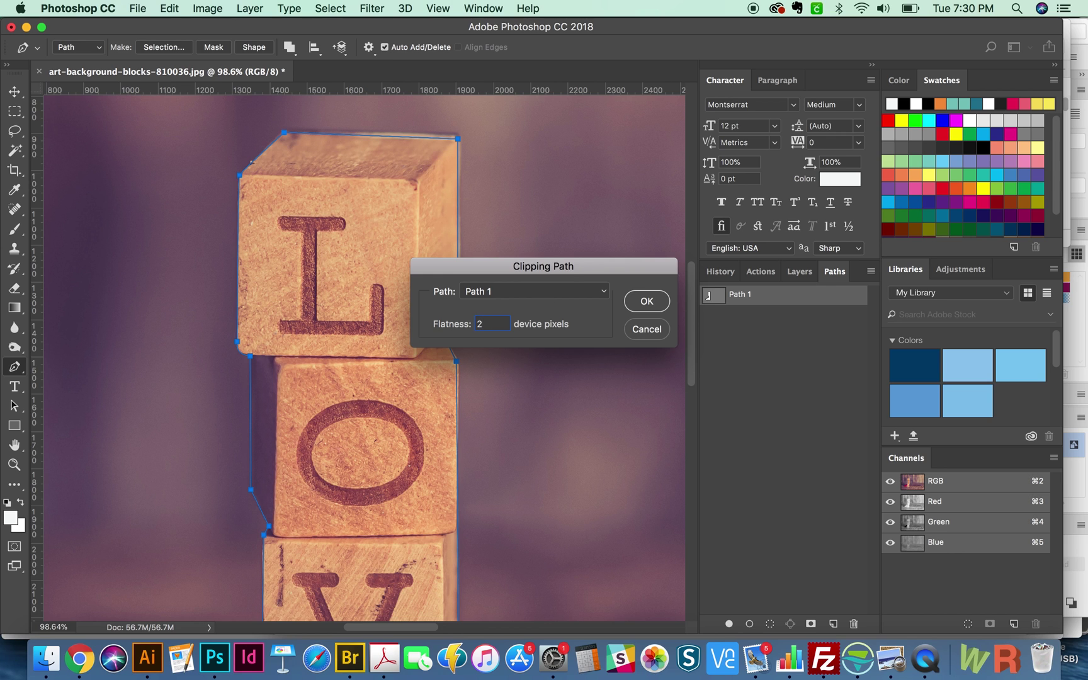
click(647, 302)
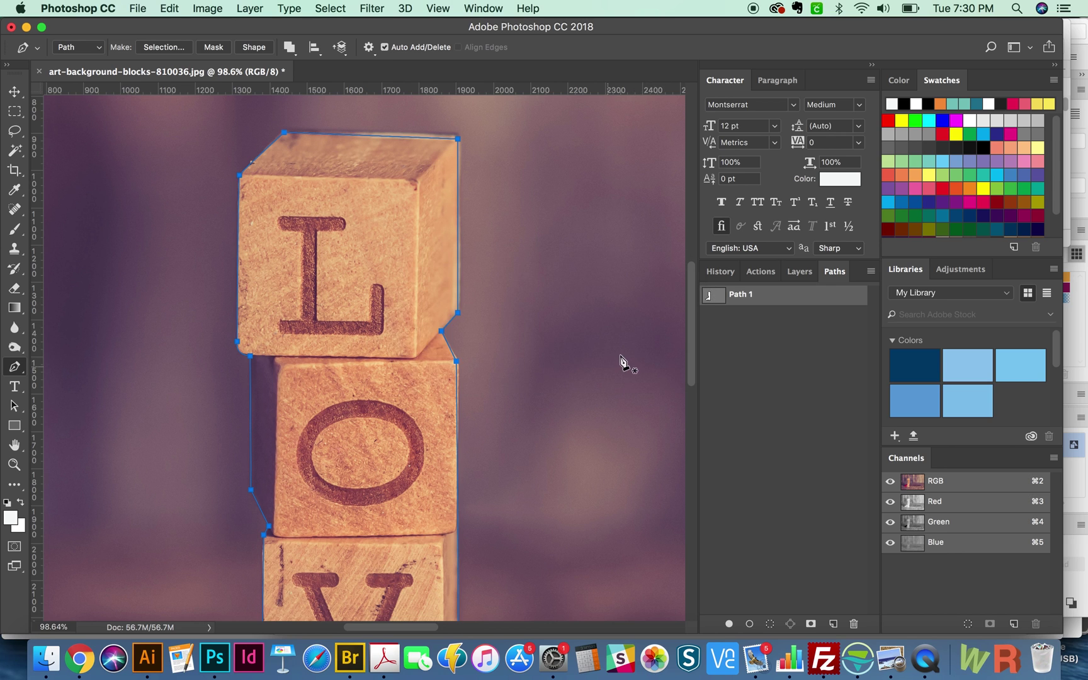
key(super+0)
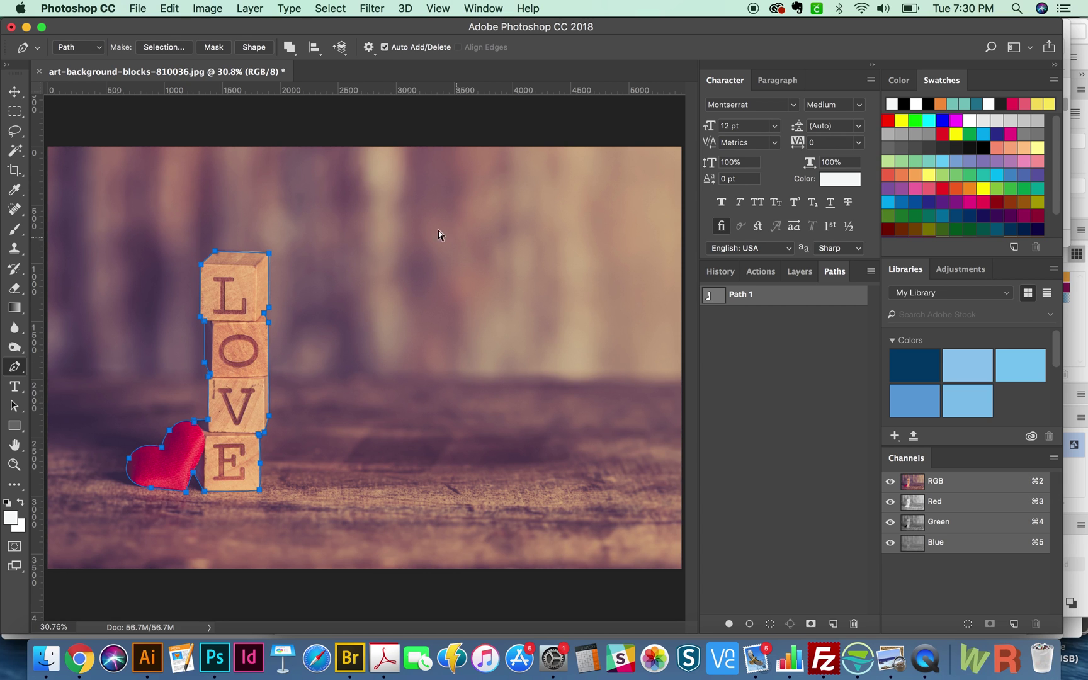
key(super+s)
Check the saved JPEG in Finder, launch InDesign, and open the Brochure done document.
click(56, 669)
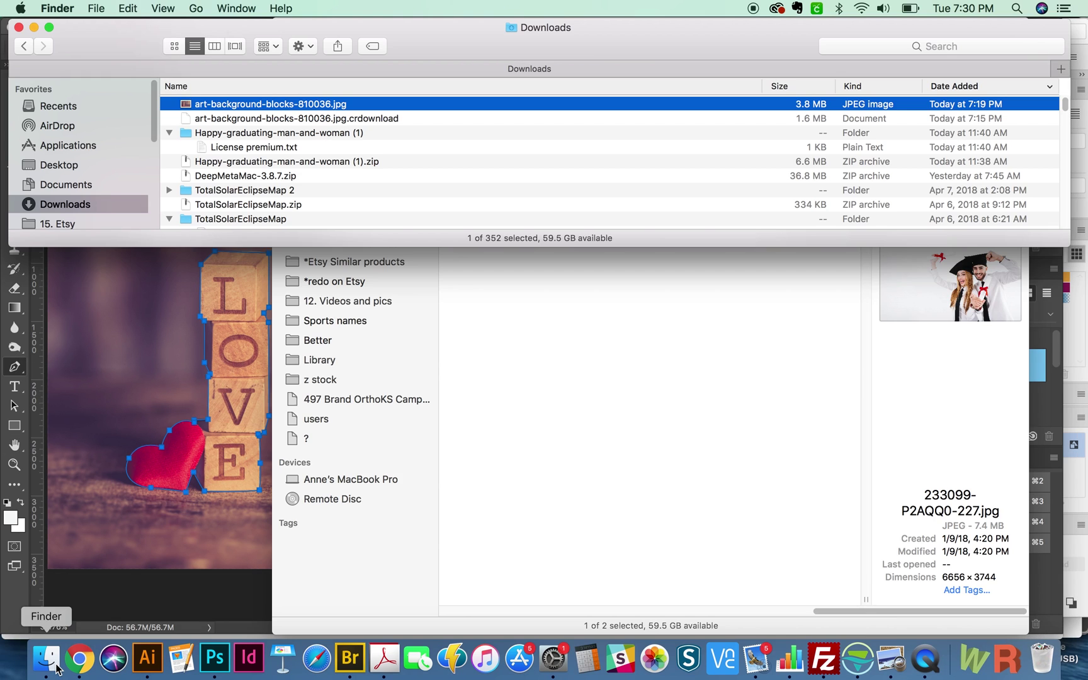
click(177, 593)
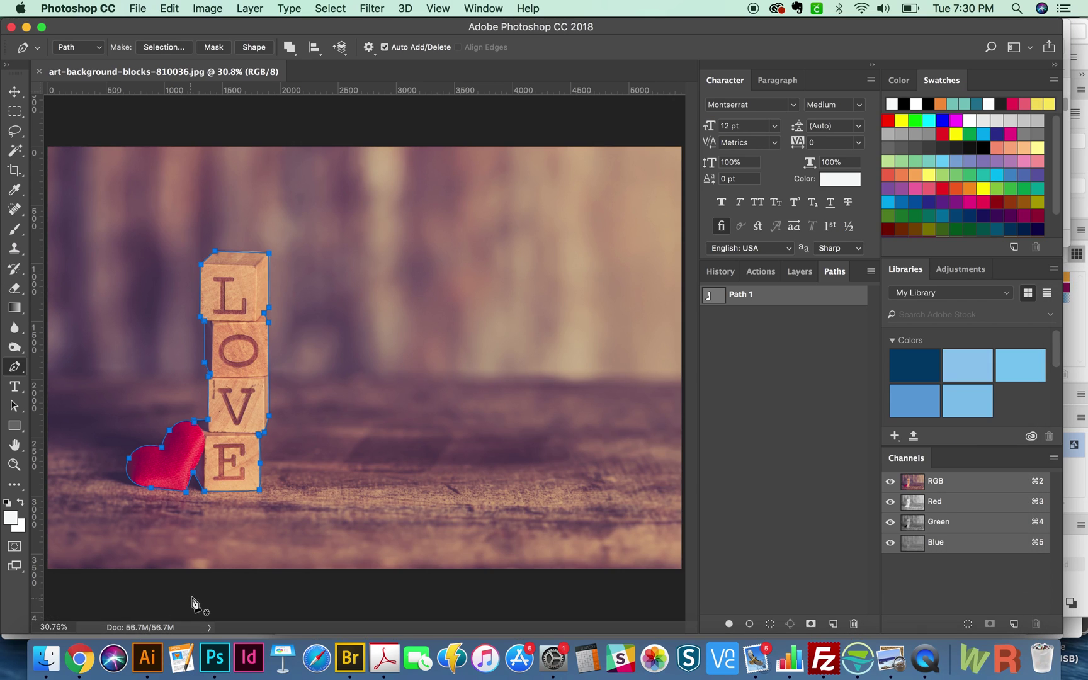
click(245, 661)
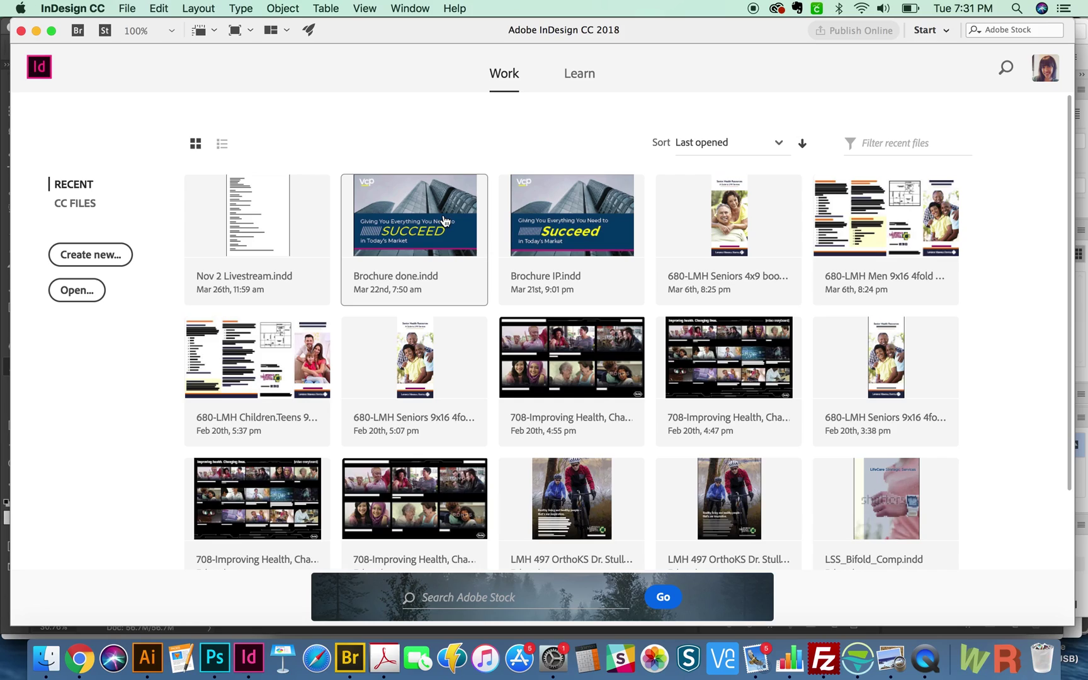
click(443, 222)
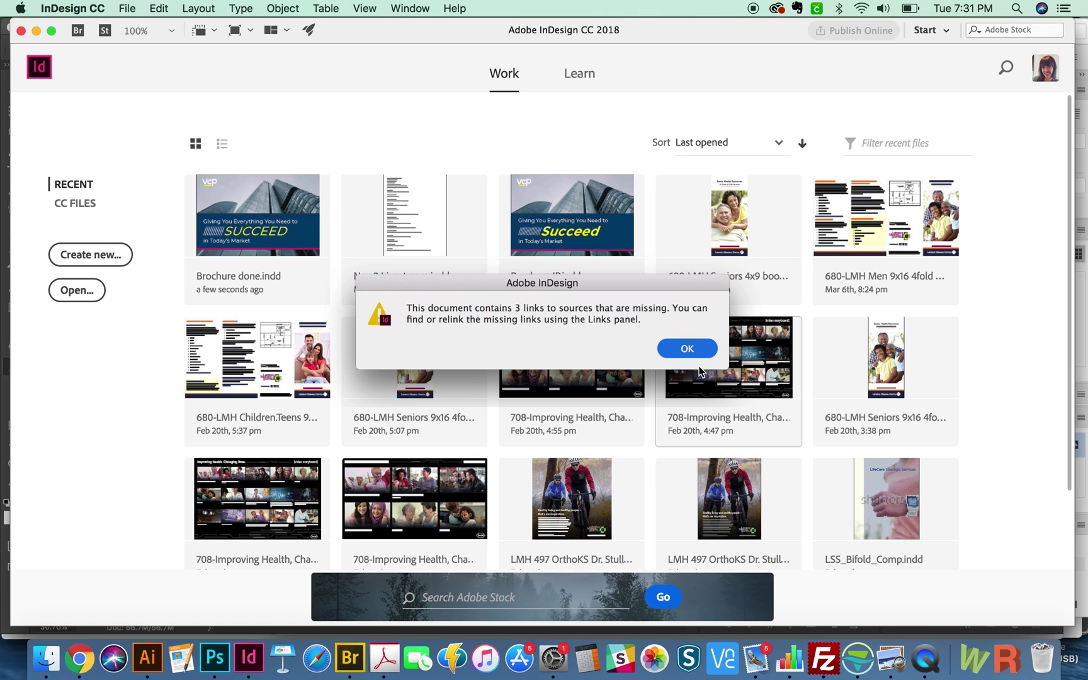
Dismiss the missing-links warning, select the image frame, and choose the LOVE blocks JPEG to place.
key(Return)
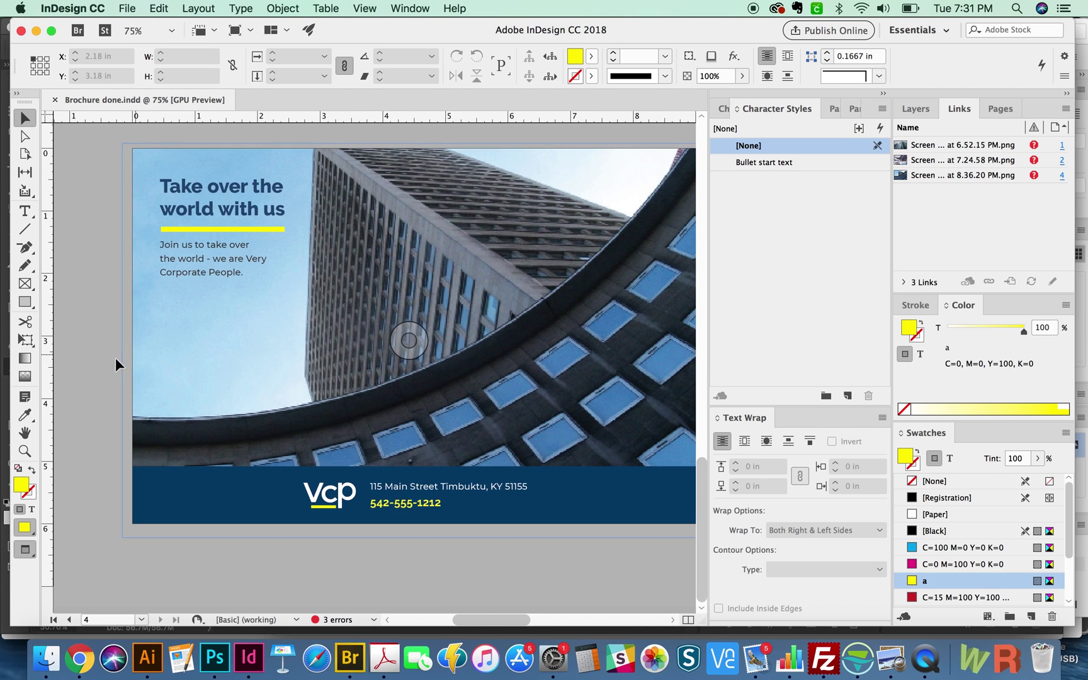
click(409, 341)
key(super+d)
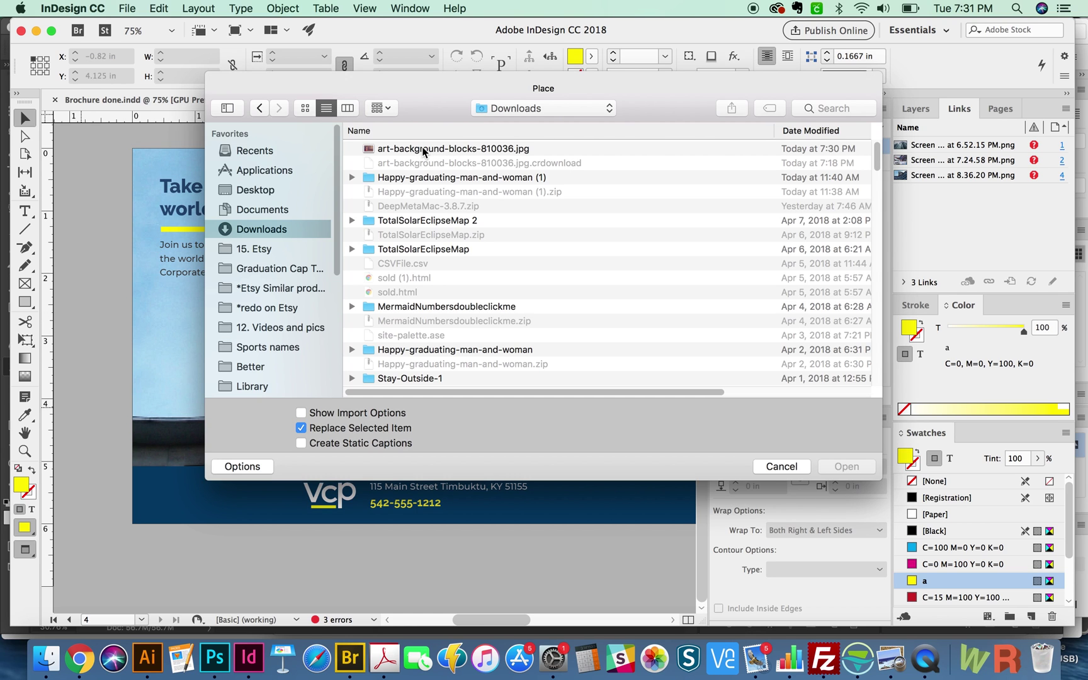
double_click(457, 149)
Place the LOVE blocks image and drag it up and right beside the building.
click(310, 231)
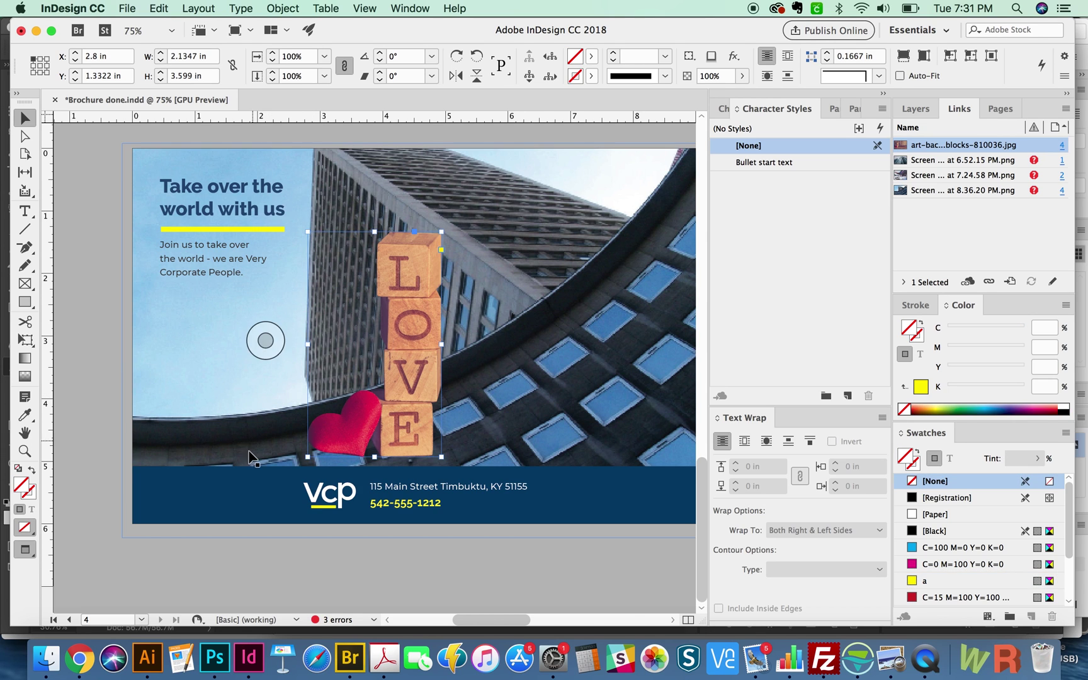
drag(375, 345, 432, 293)
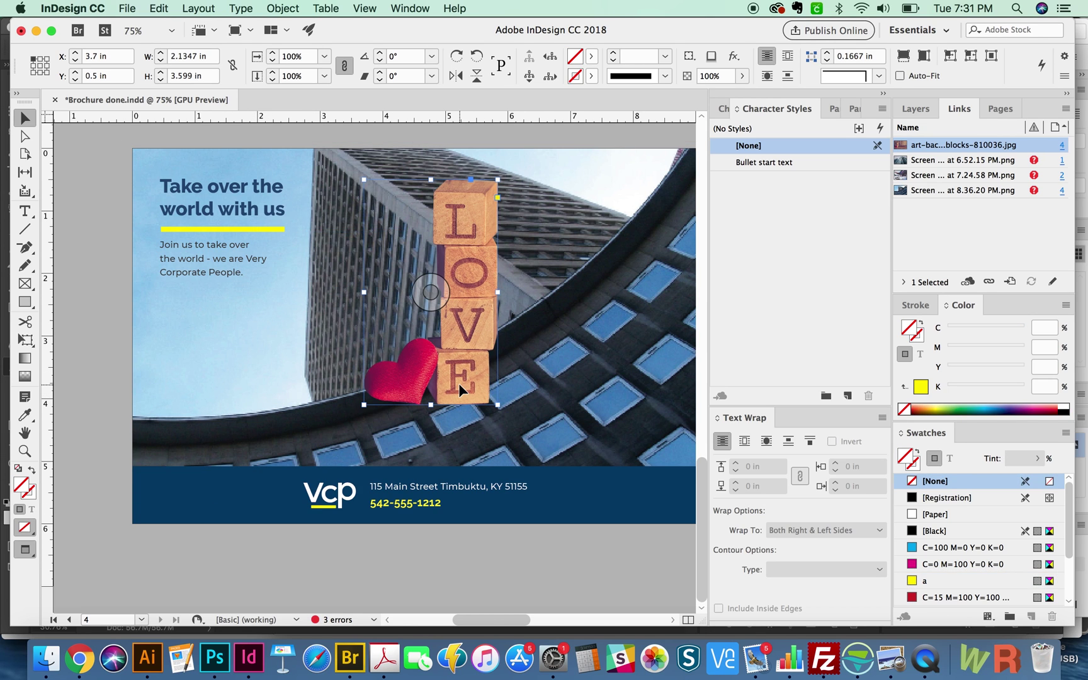
click(46, 659)
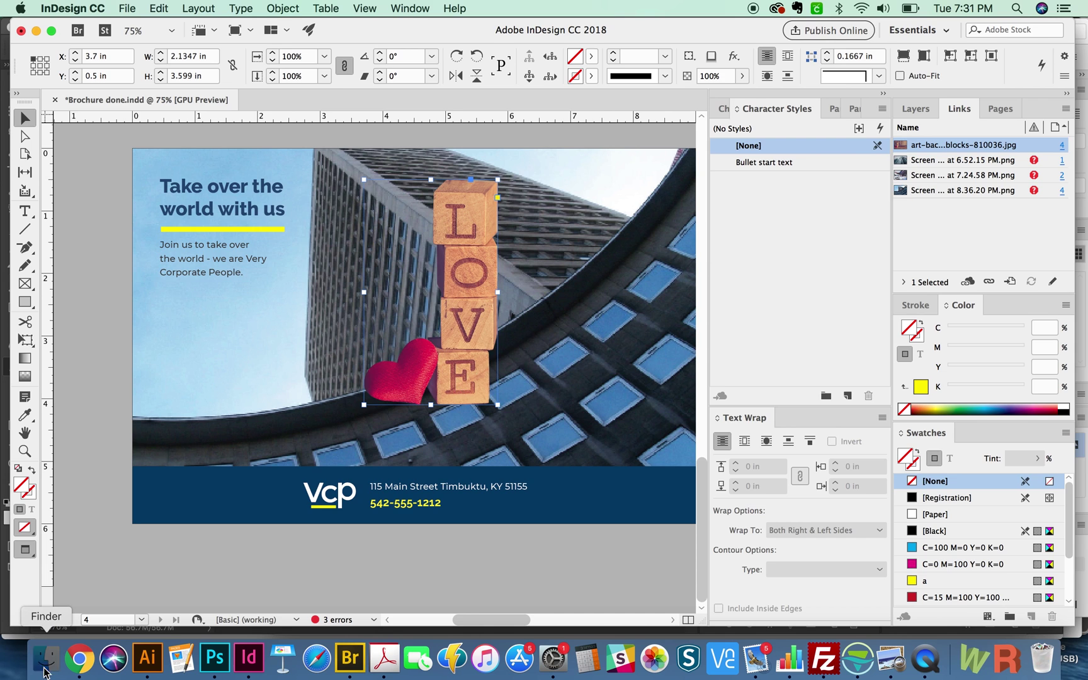
click(132, 594)
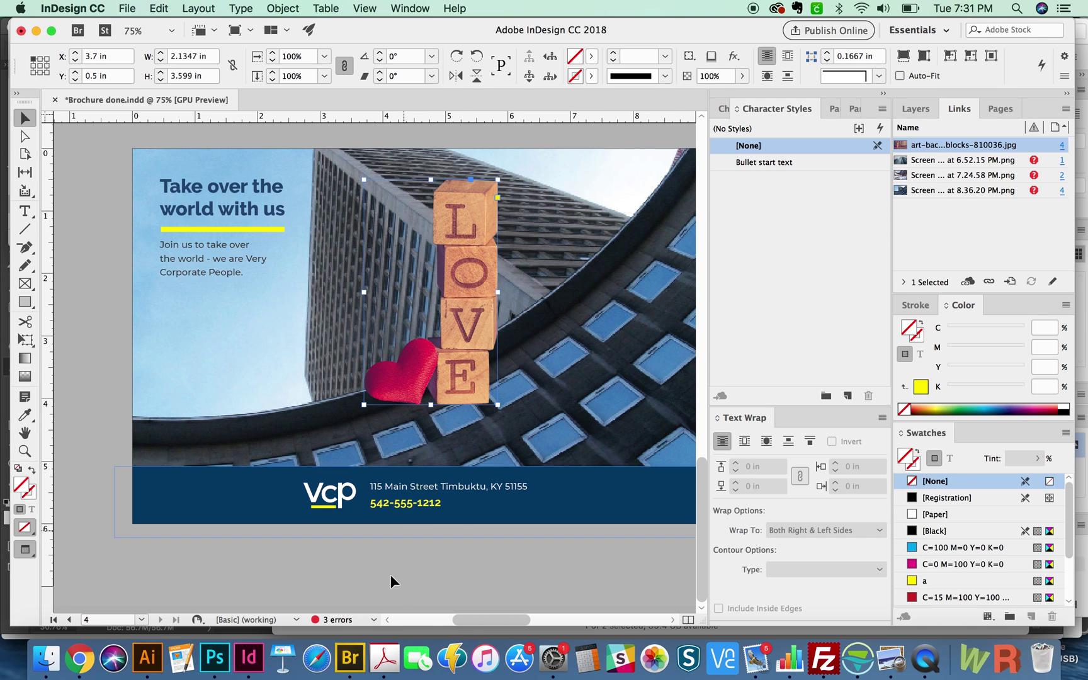
Drag the LOVE image to the lower right over the blue footer and nudge it into place.
click(437, 576)
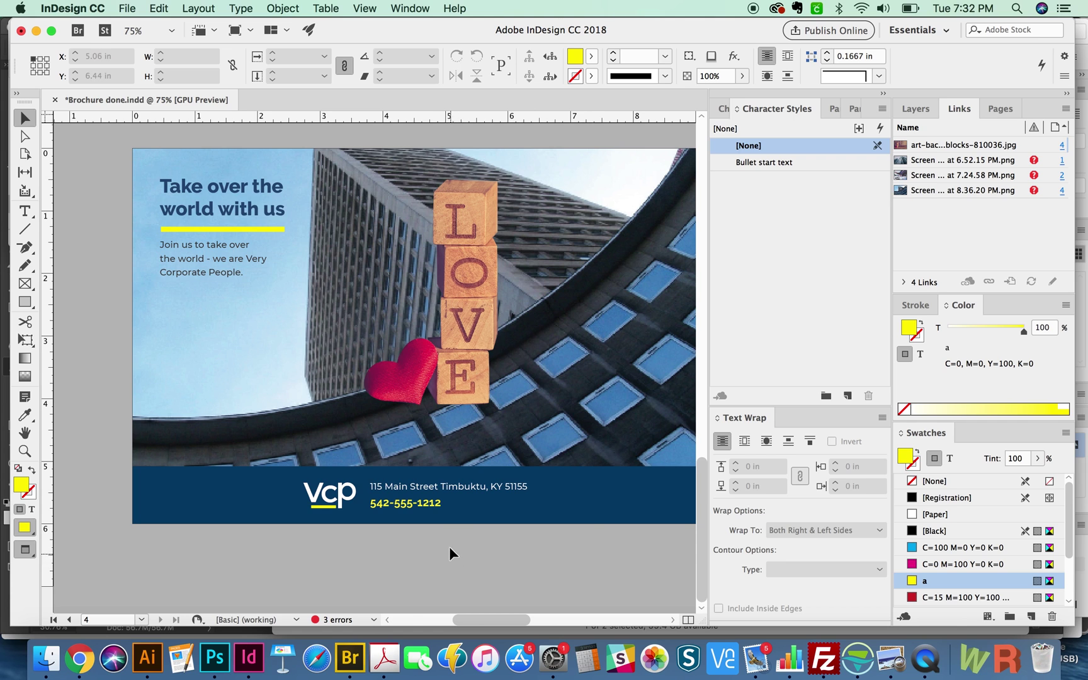
scroll(450, 553, right, 5)
drag(318, 361, 531, 465)
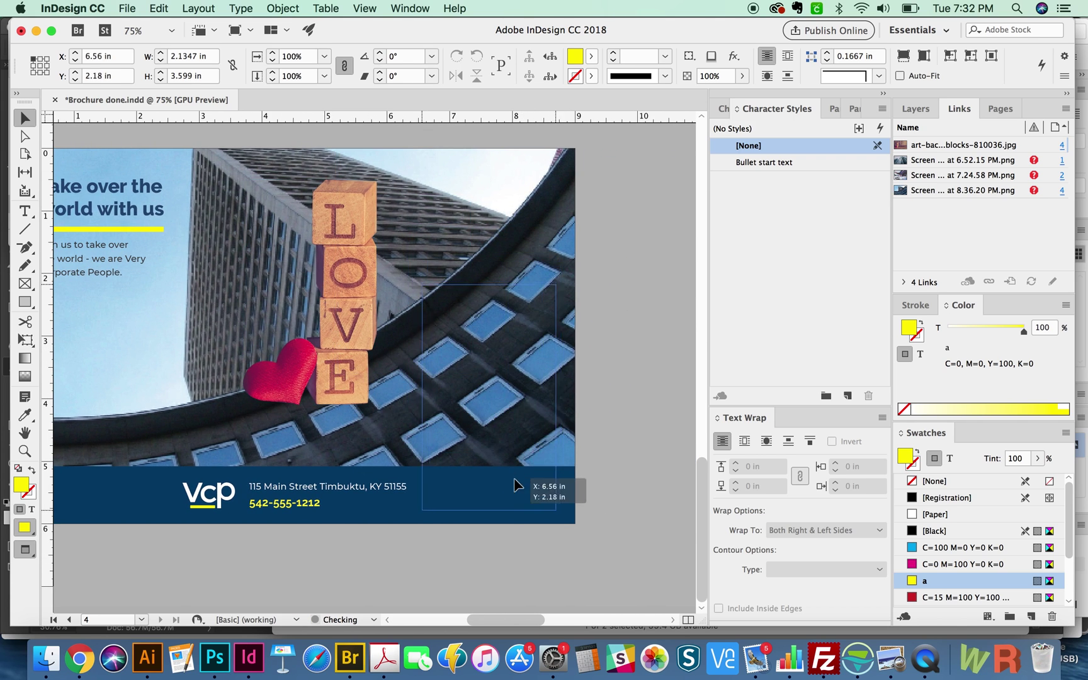
key(shift+Left)
key(Up)
key(Up)
key(Up)
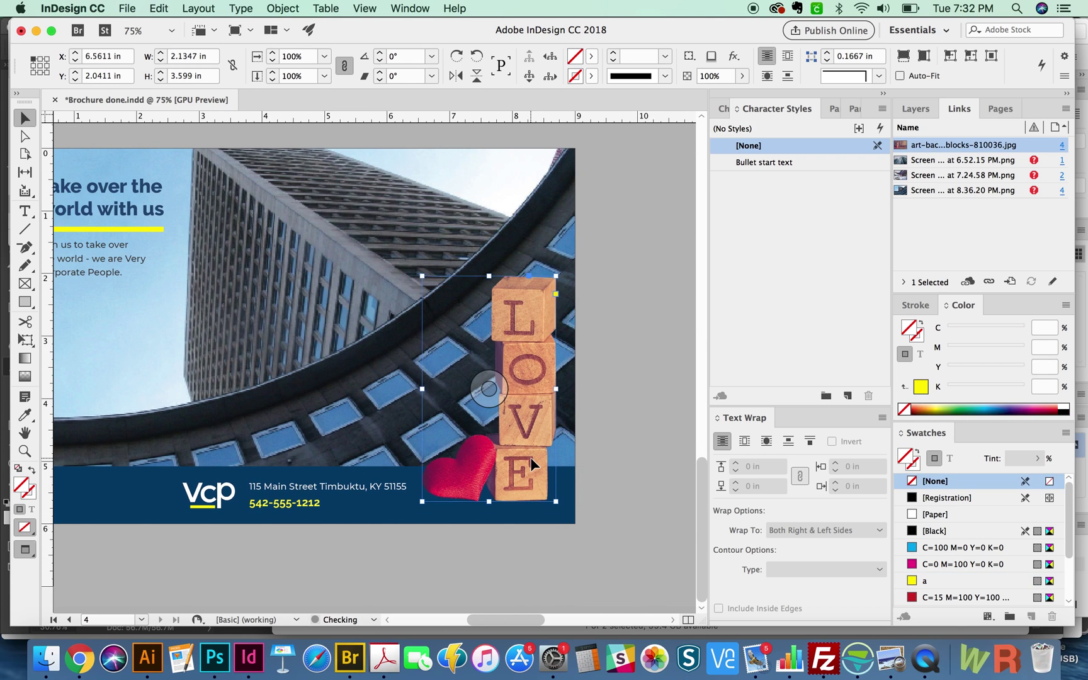
key(Down)
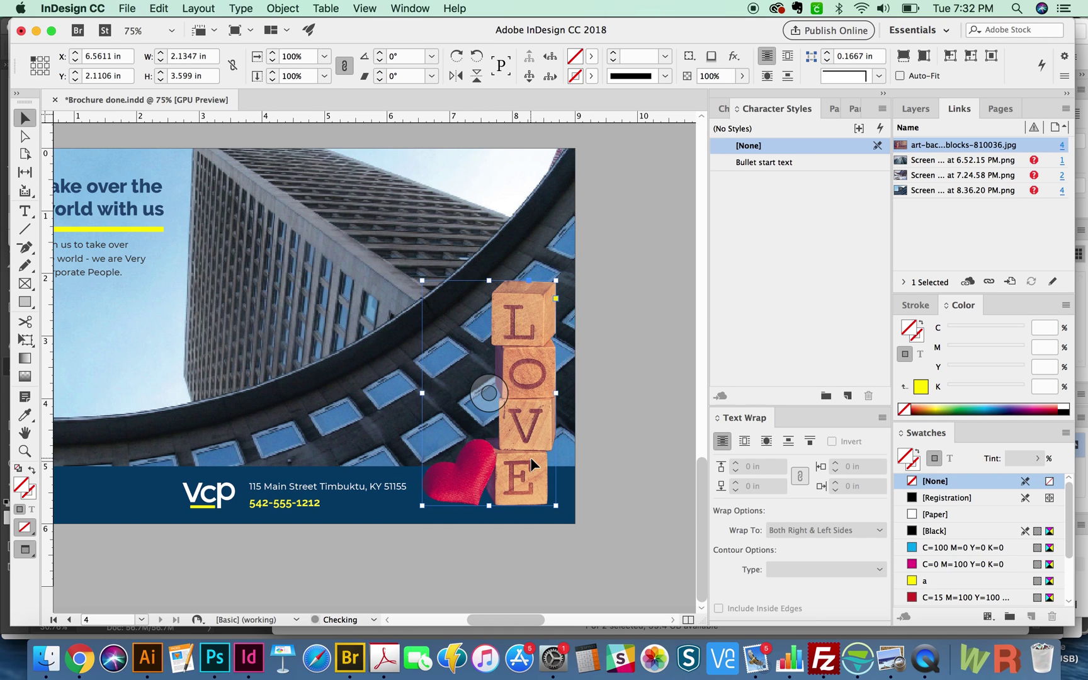